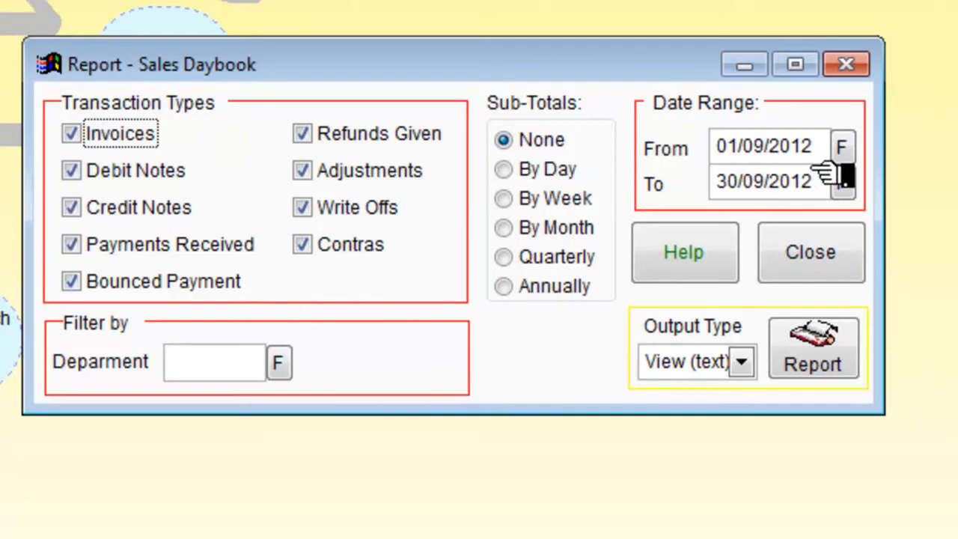
# Set the end date of the Sales Daybook report to 30/10/2012.
pyautogui.click(741, 182)
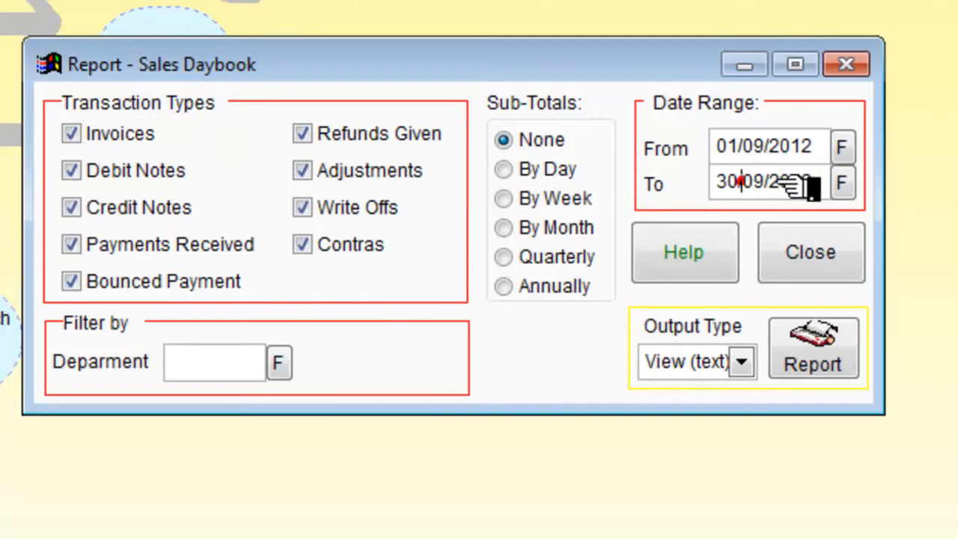
pyautogui.press('Delete')
pyautogui.press('Delete')
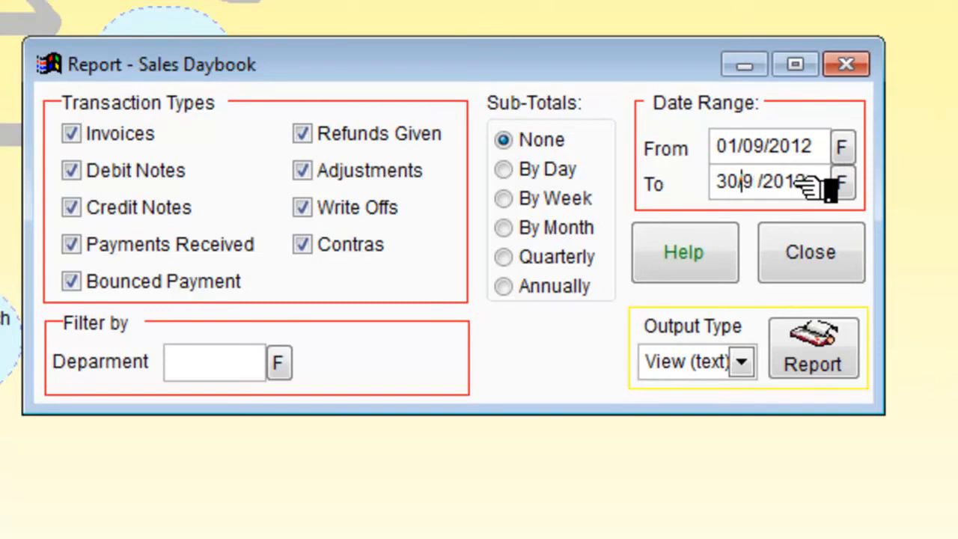
pyautogui.write('10')
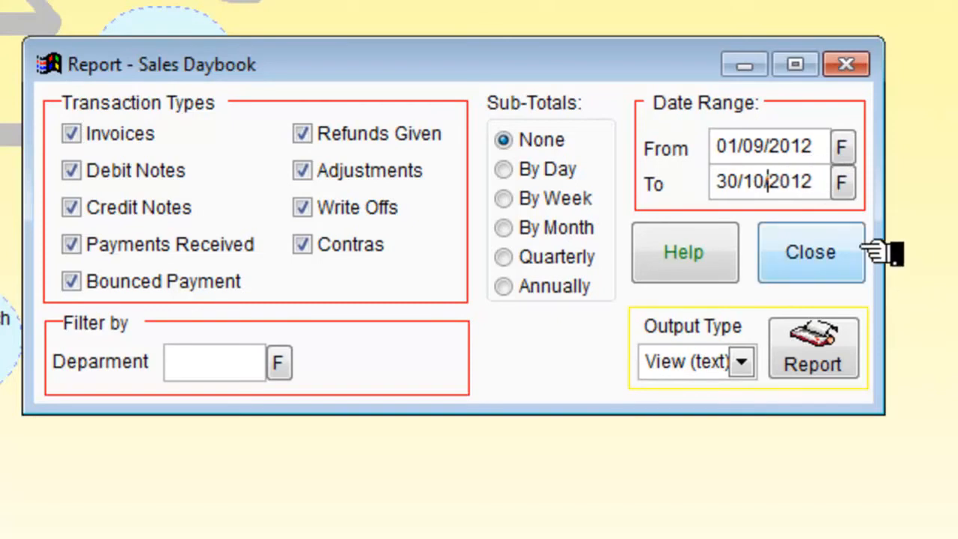
# Choose MS Excel as the Sales Daybook output type and generate the report.
pyautogui.click(741, 361)
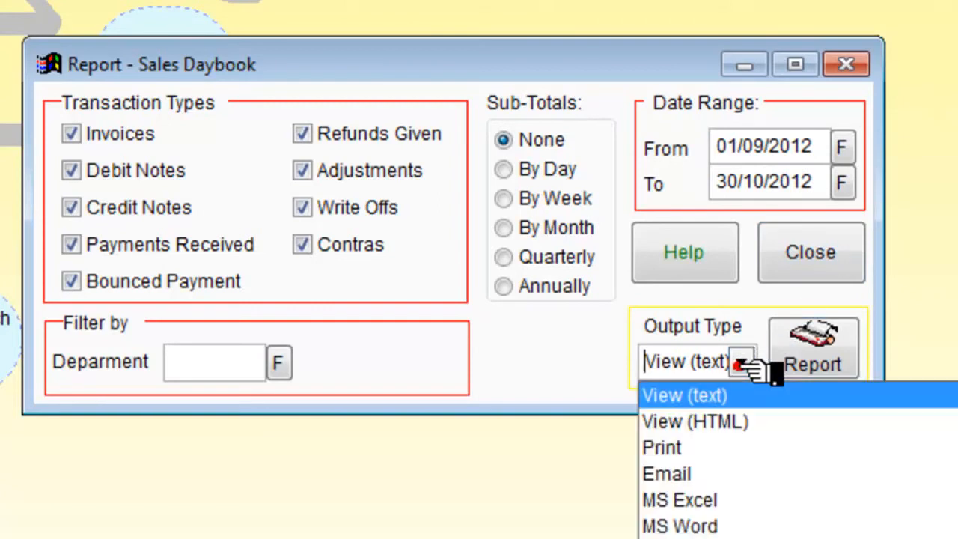
pyautogui.click(685, 500)
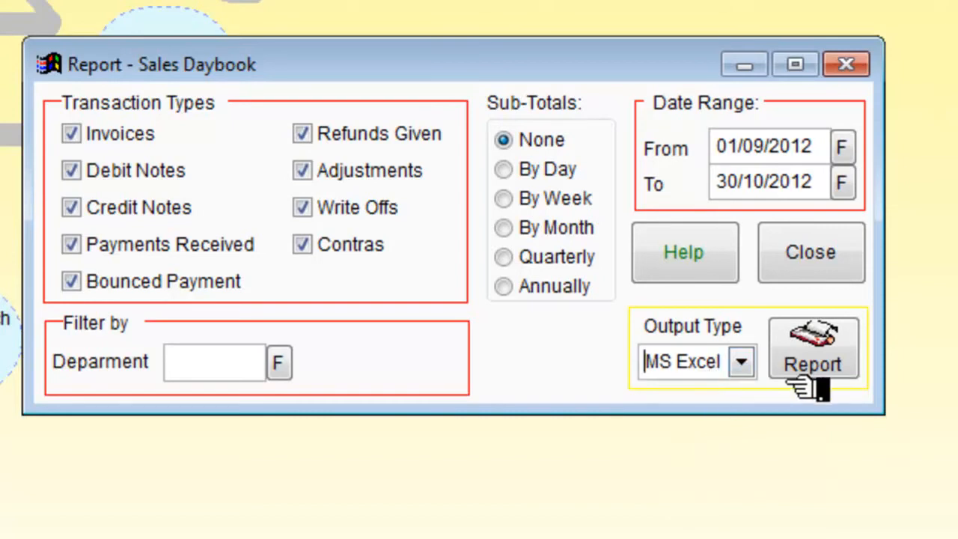
pyautogui.click(833, 365)
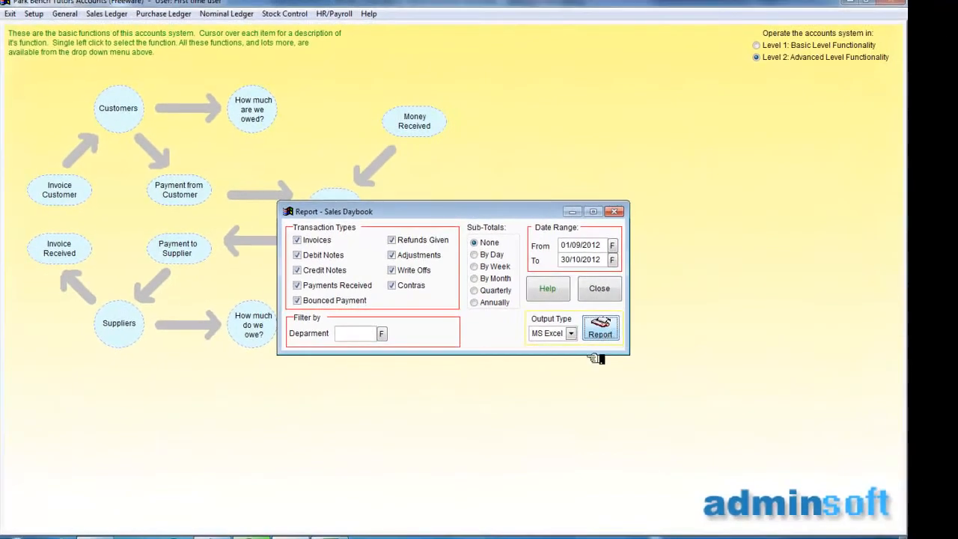
# Review the exported Sales Daybook in Excel, then return to the accounts program and close its report window.
pyautogui.moveTo(329, 536)
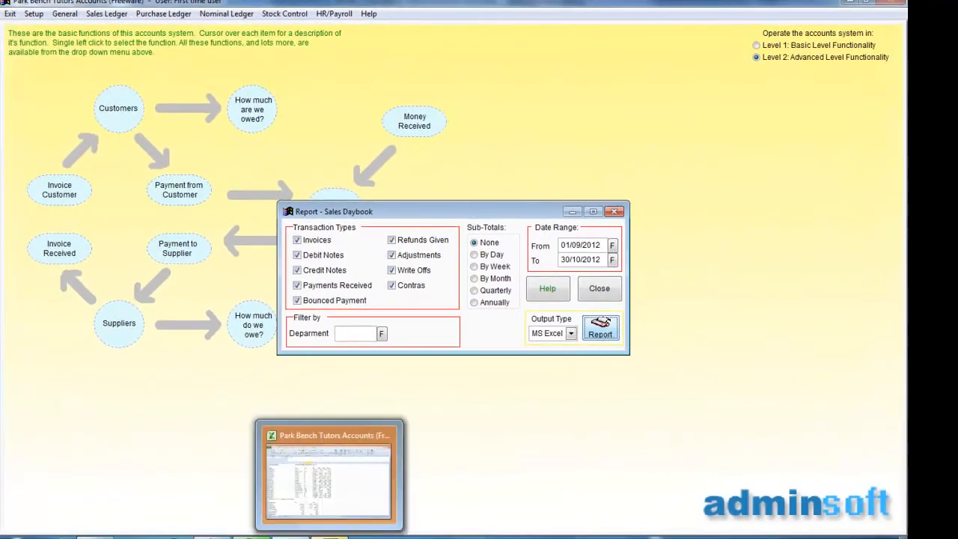
pyautogui.click(340, 494)
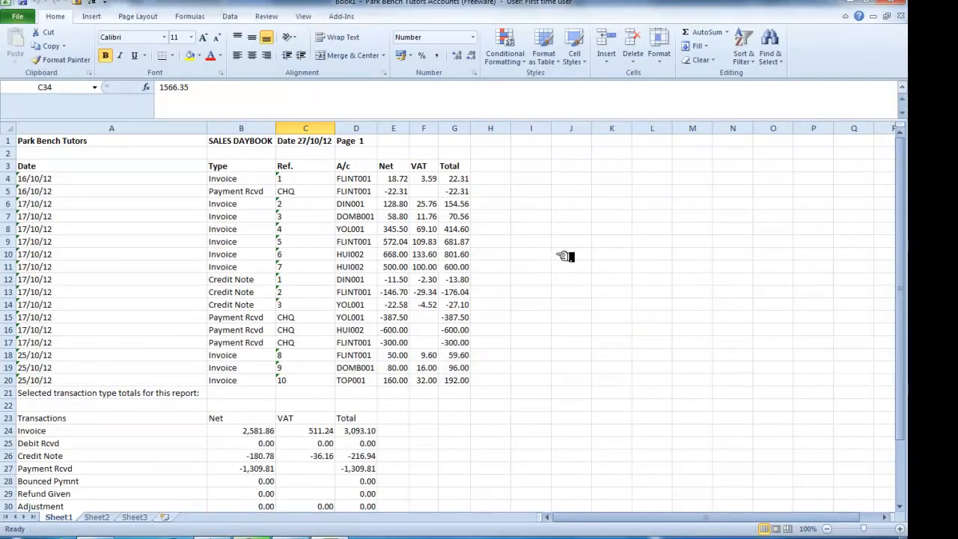
pyautogui.moveTo(903, 221); pyautogui.dragTo(888, 178)
pyautogui.click(857, 4)
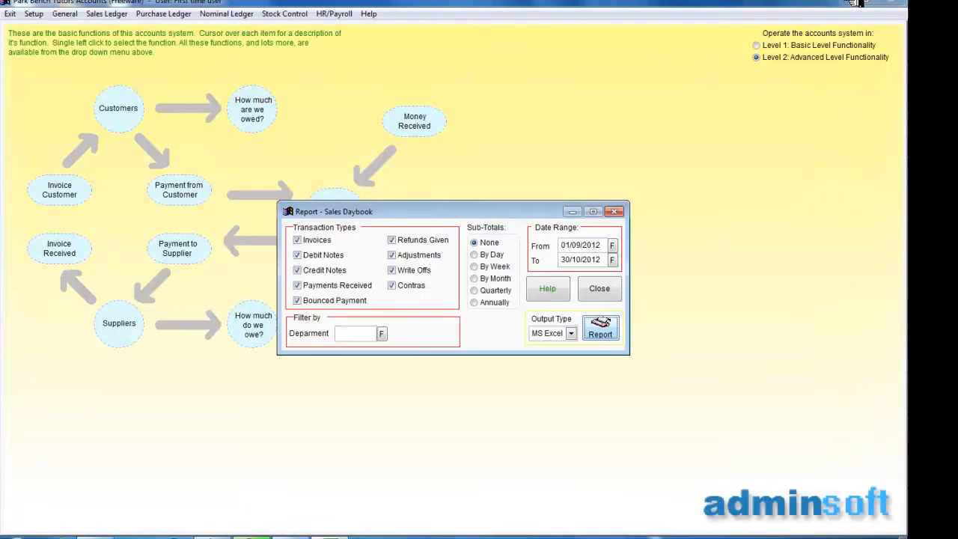
pyautogui.click(615, 211)
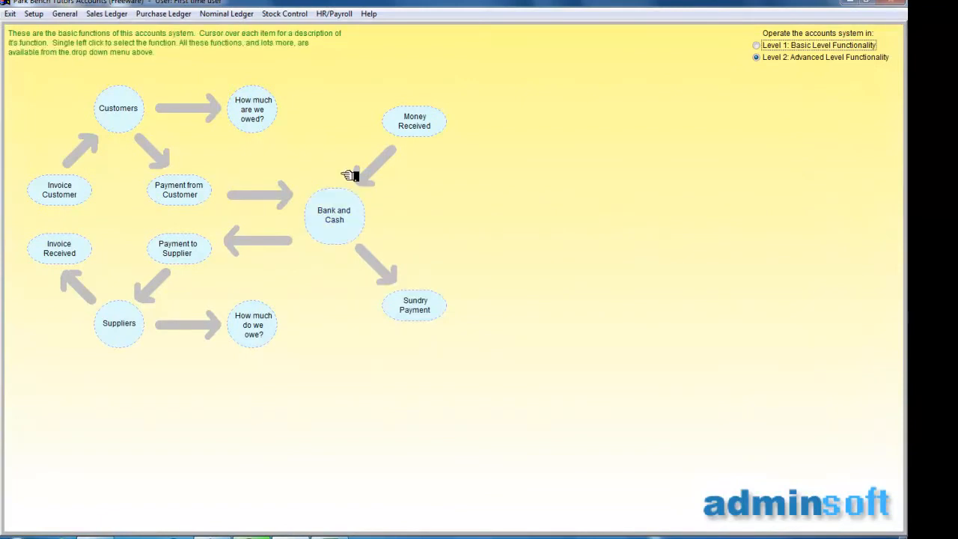
# Open the Purchase Ledger's Daybook report and set its end date to 30/10/2012.
pyautogui.click(166, 13)
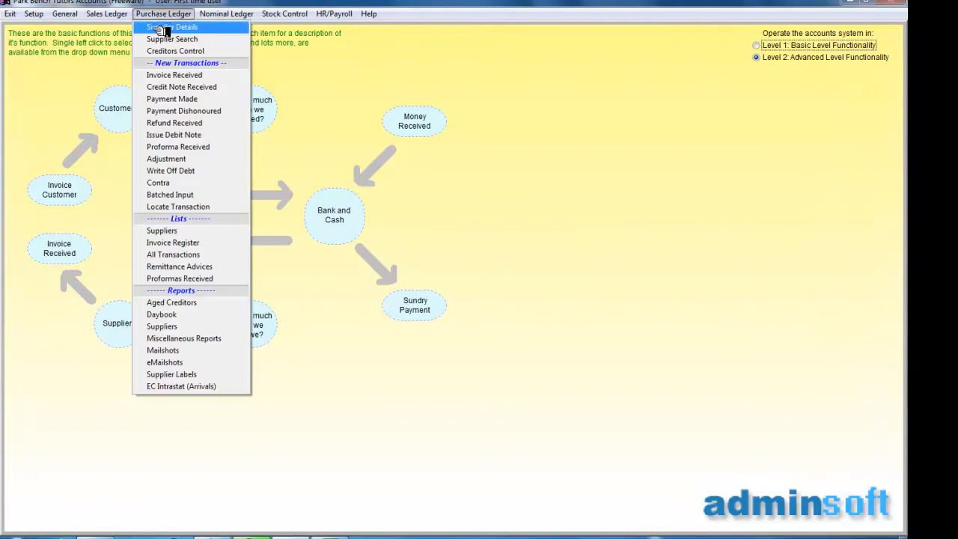
pyautogui.click(166, 318)
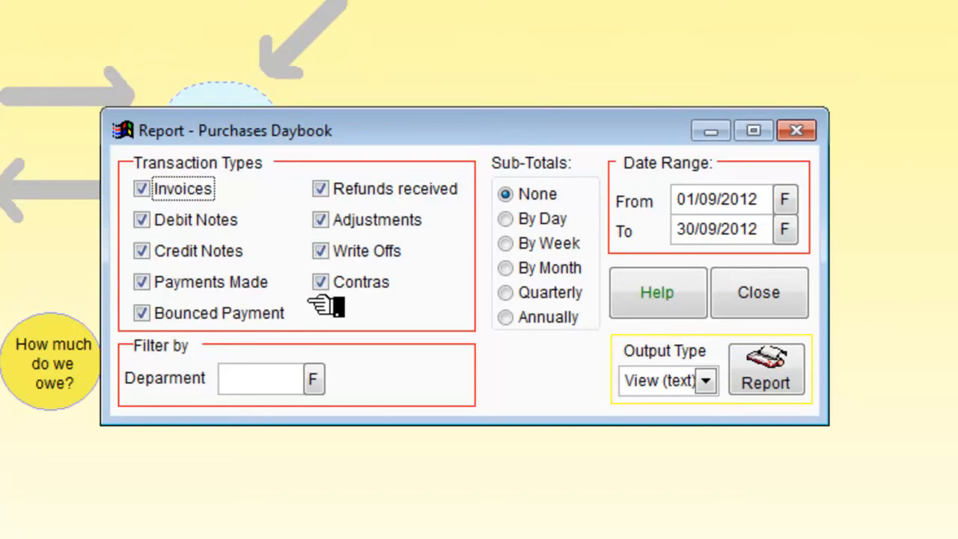
pyautogui.click(699, 230)
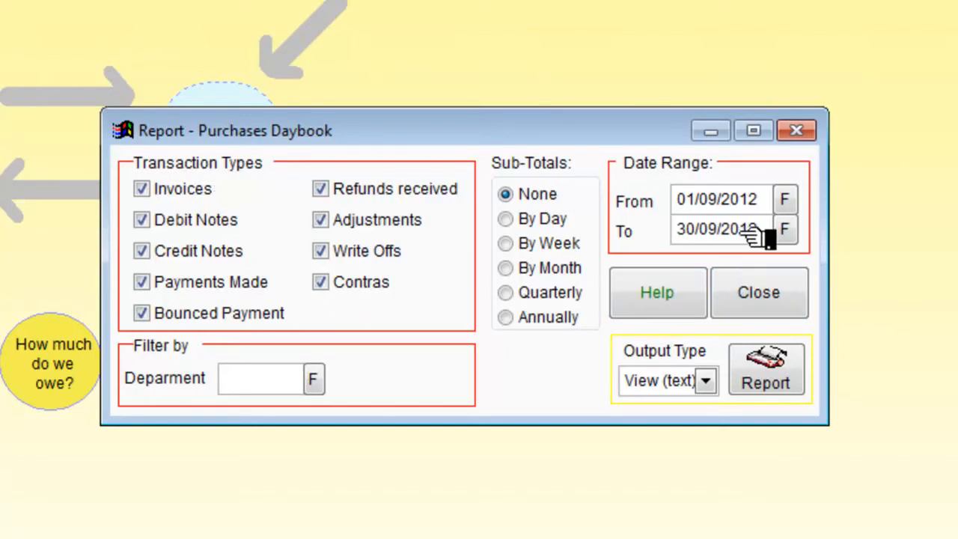
pyautogui.press('Delete')
pyautogui.press('Delete')
pyautogui.press('Delete')
pyautogui.write('10')
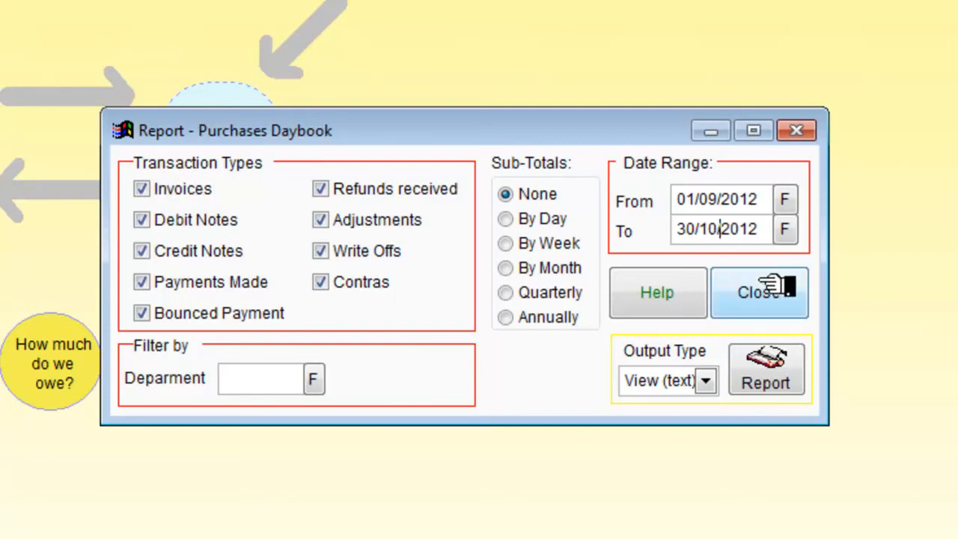
# Generate the Purchases Daybook report with MS Excel as the output type.
pyautogui.click(706, 381)
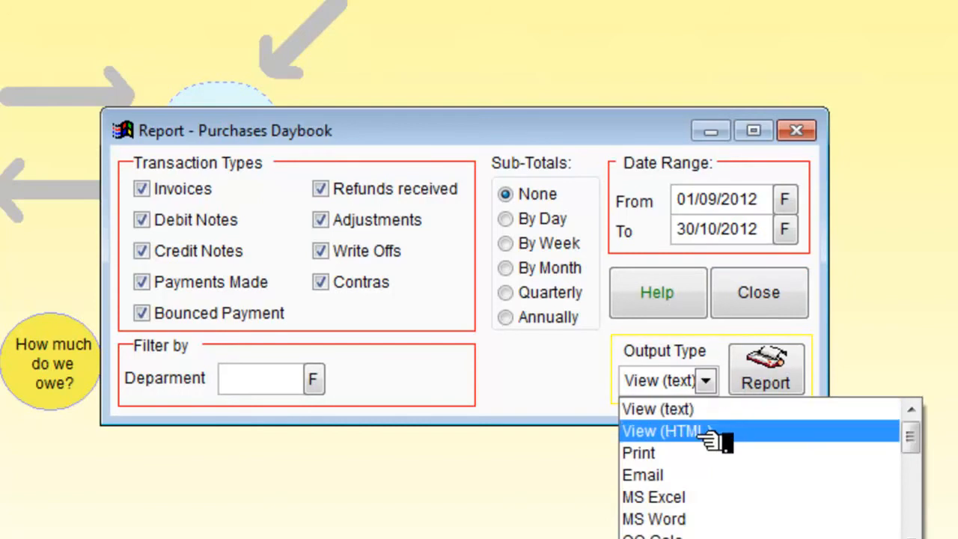
pyautogui.click(685, 497)
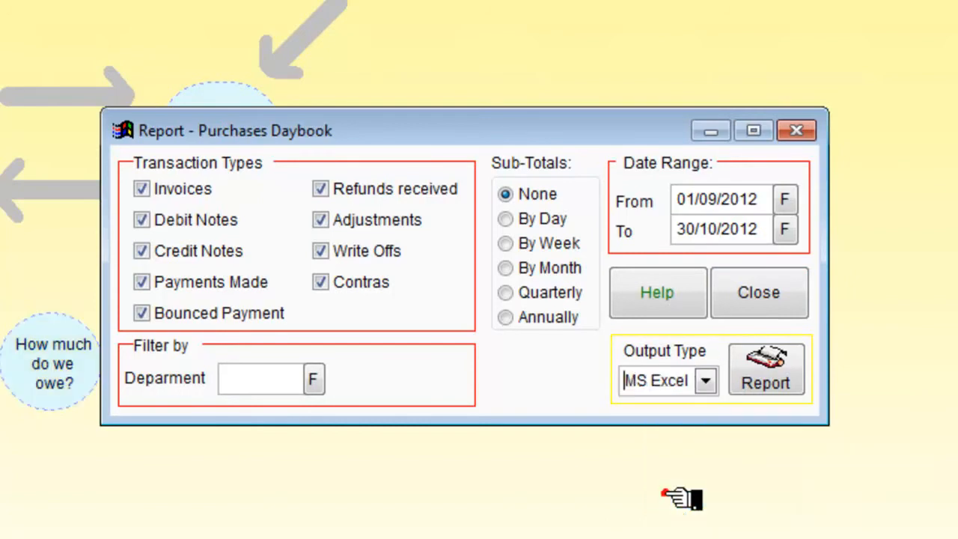
pyautogui.click(762, 382)
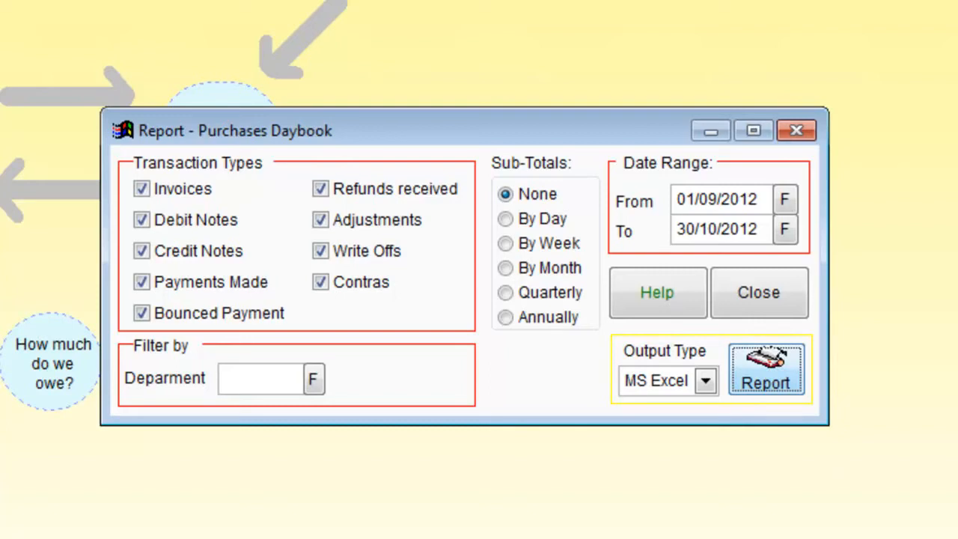
# Review the exported Purchase Daybook in Excel and close its workbook without saving.
pyautogui.moveTo(378, 509)
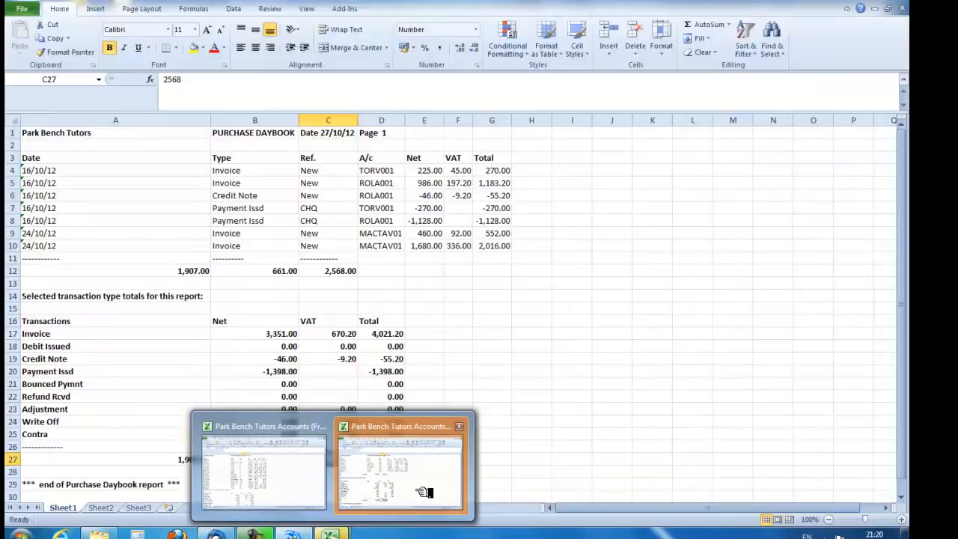
pyautogui.click(422, 492)
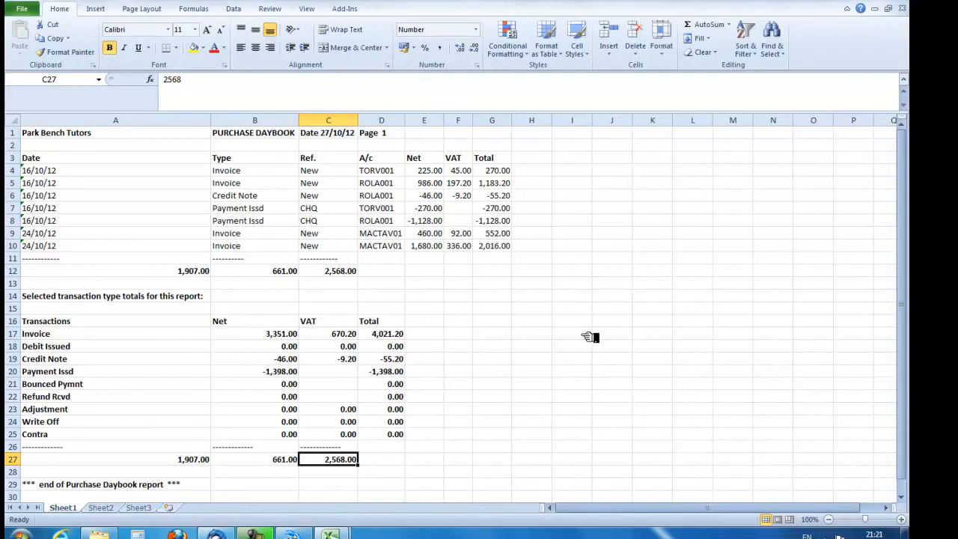
pyautogui.scroll(-2, 590, 337)
pyautogui.scroll(2, 590, 337)
pyautogui.click(891, 1)
pyautogui.click(458, 277)
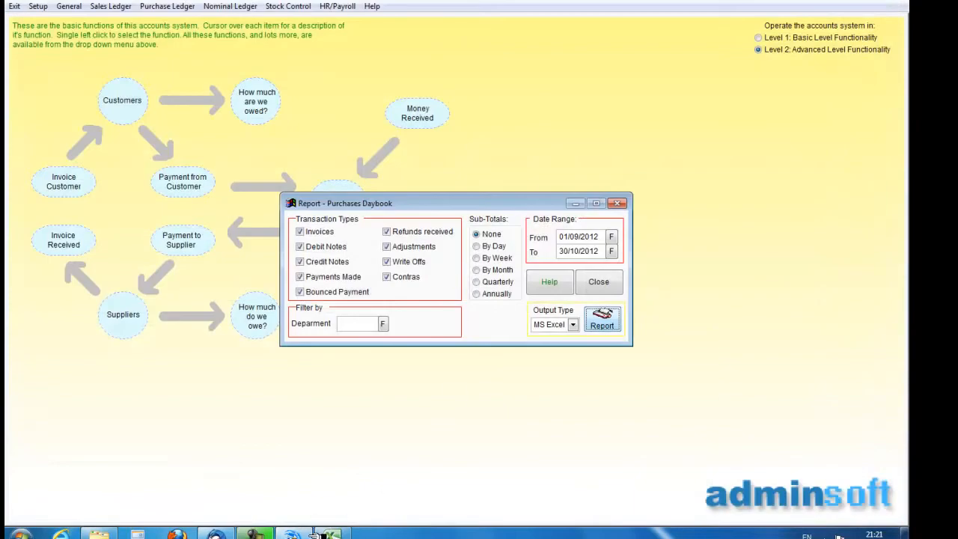
# Close the Sales Daybook workbook in Excel without saving, then close the Purchases Daybook report window.
pyautogui.click(603, 317)
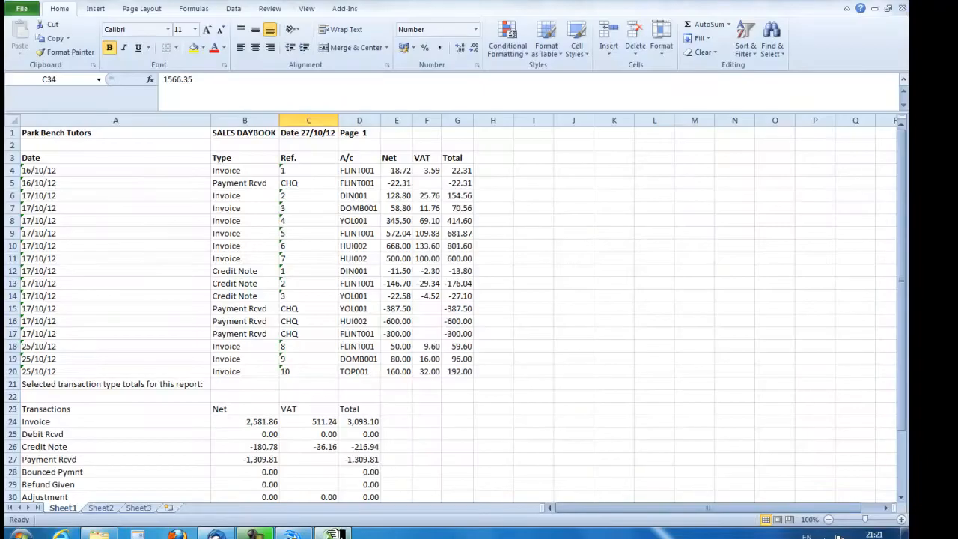
pyautogui.click(895, 4)
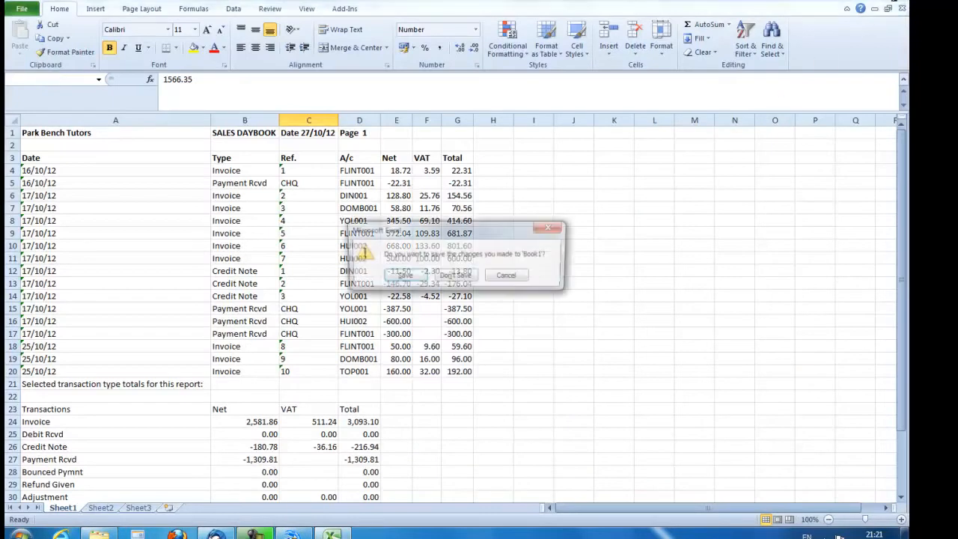
pyautogui.click(455, 276)
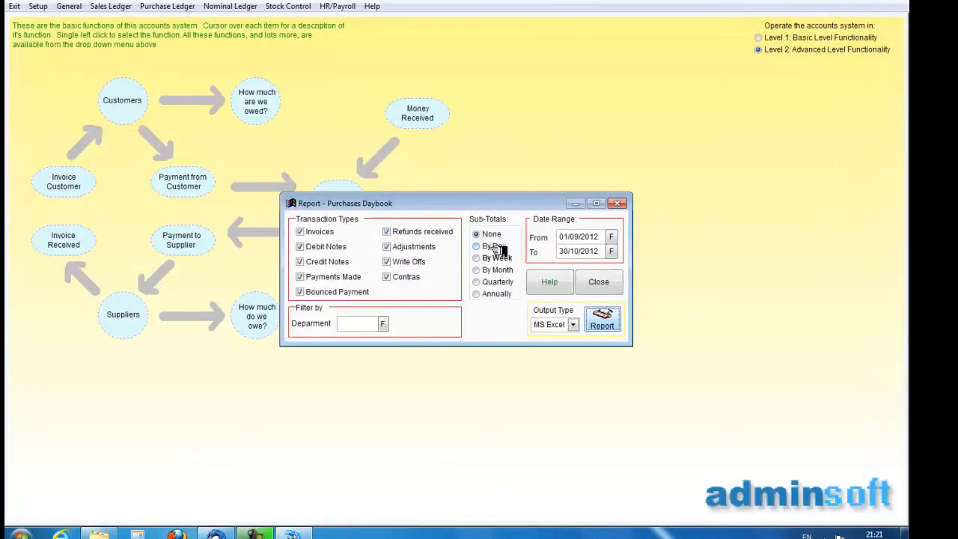
pyautogui.click(617, 204)
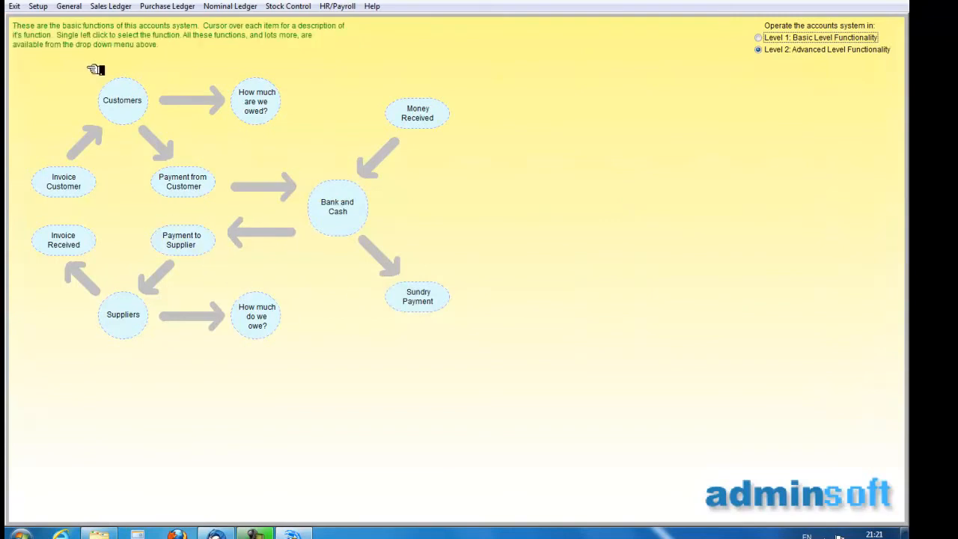
# Open the Sales Ledger's customer Statements report and limit both ends of the account range to Dingwall Contractors.
pyautogui.click(112, 7)
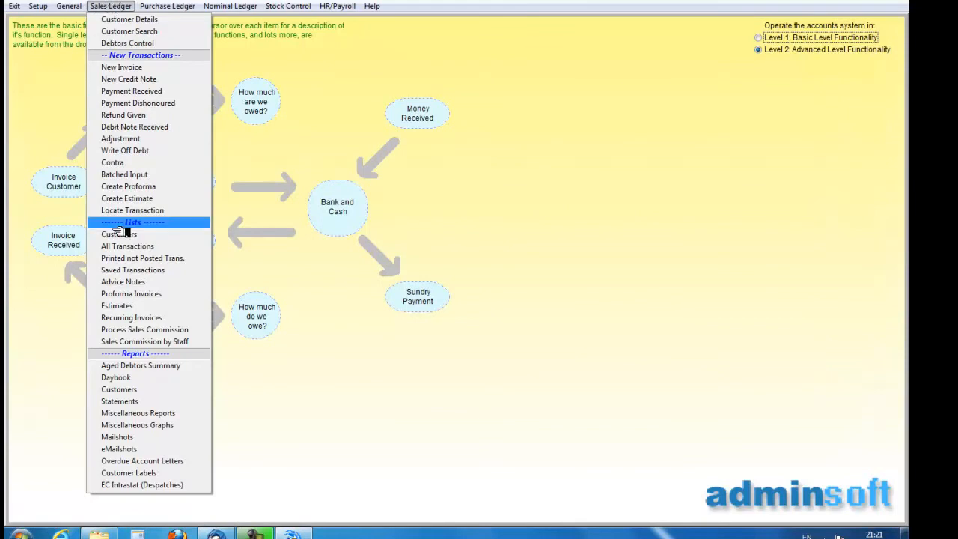
pyautogui.click(122, 402)
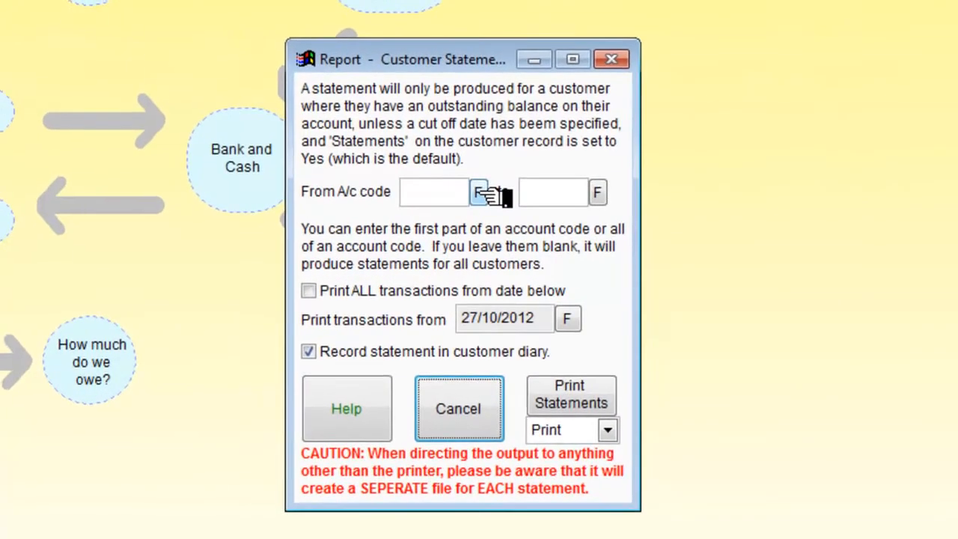
pyautogui.click(482, 194)
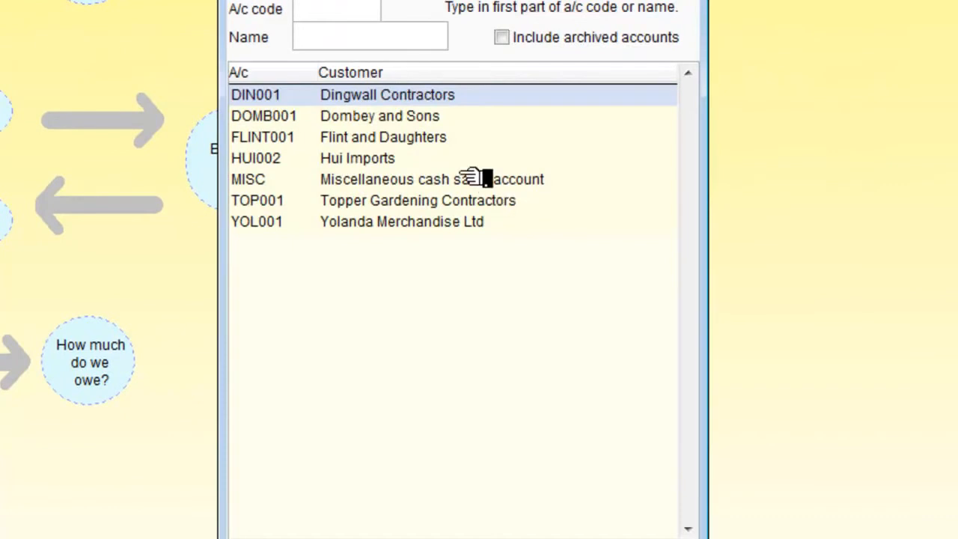
pyautogui.doubleClick(374, 96)
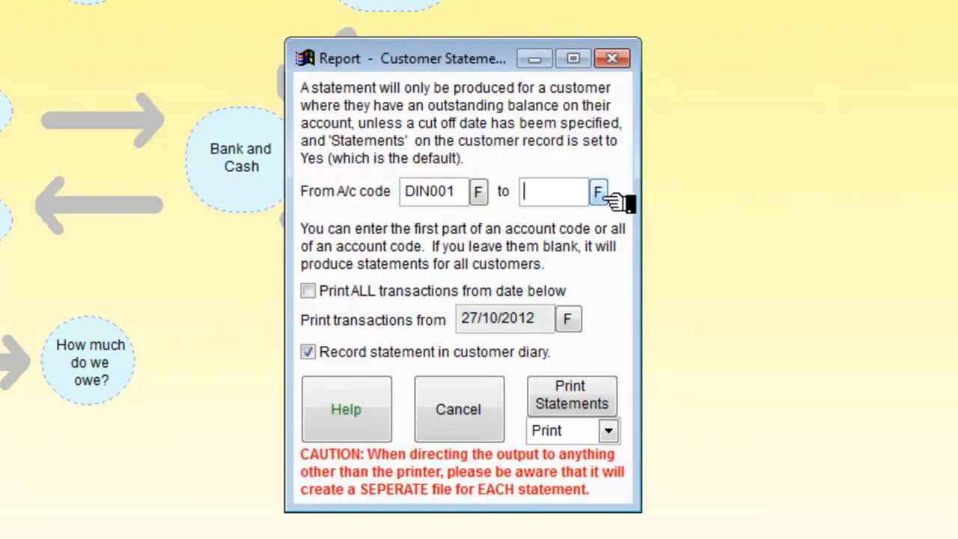
pyautogui.click(599, 193)
pyautogui.doubleClick(385, 98)
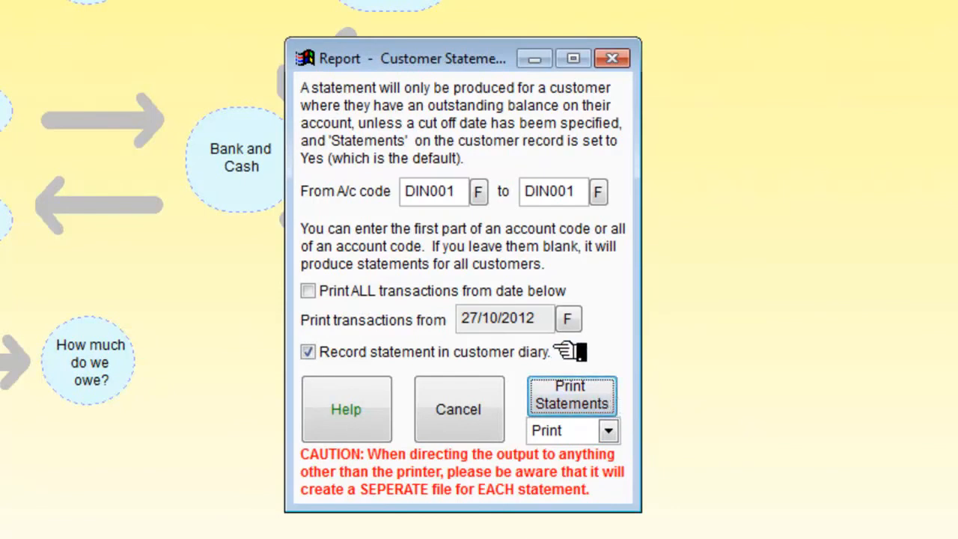
# Generate the customer statement in MS Word with the transactions start date set to 01/10/2012, and open the resulting document.
pyautogui.click(610, 432)
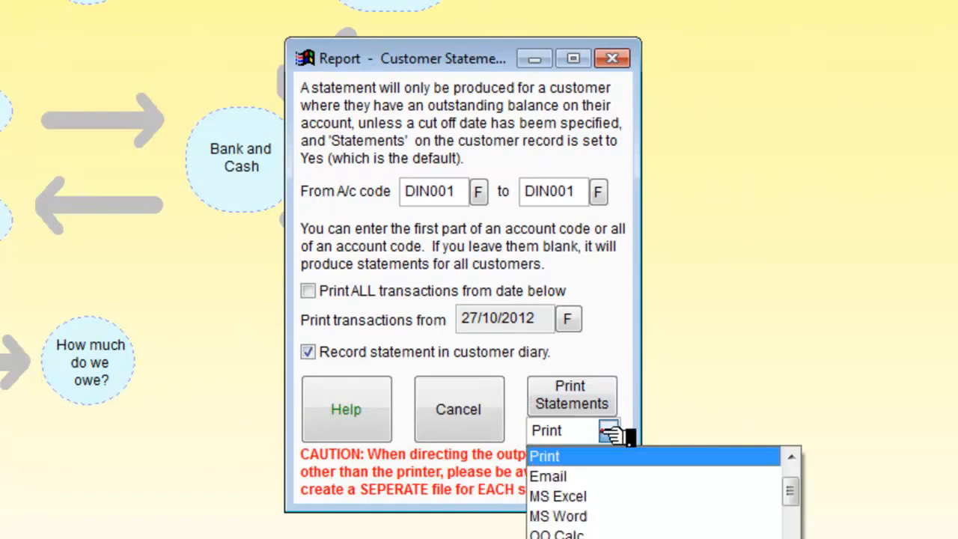
pyautogui.click(569, 517)
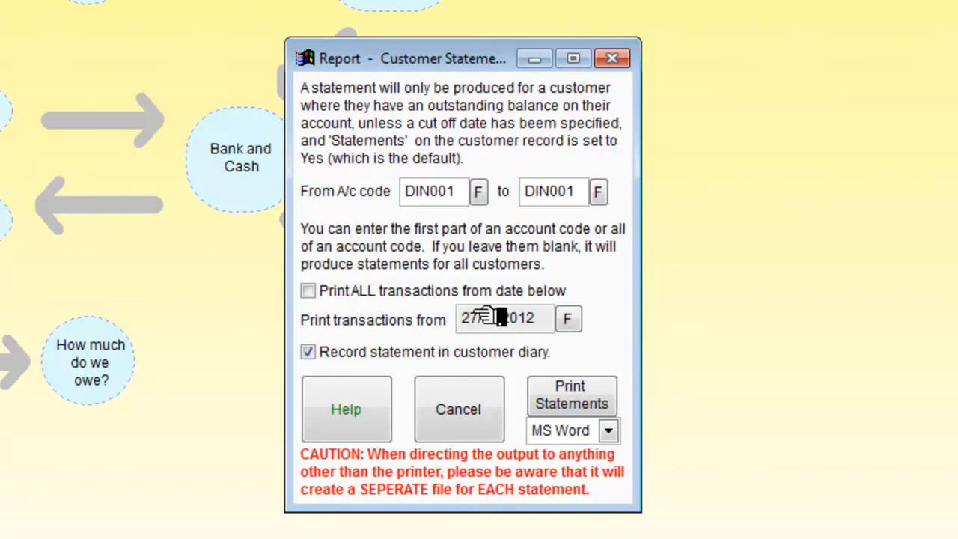
pyautogui.click(571, 320)
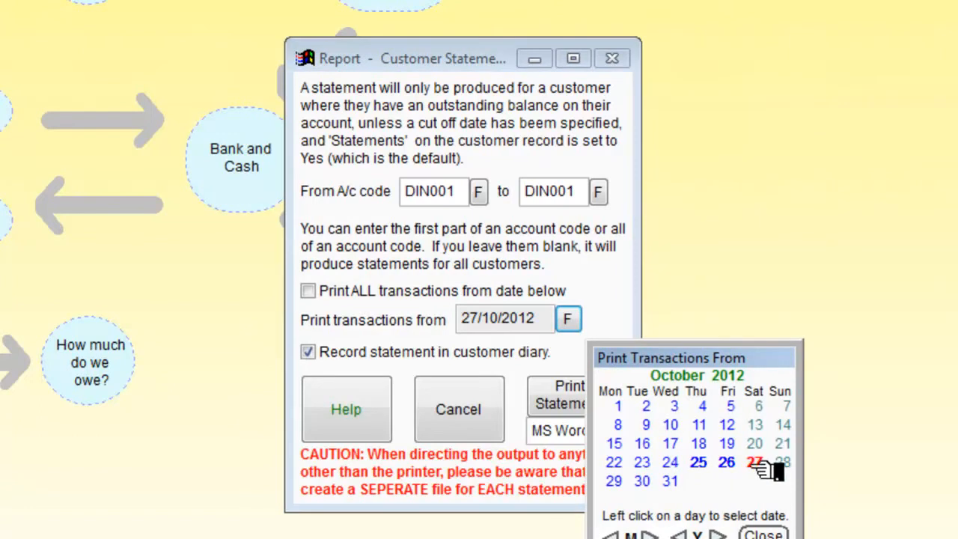
pyautogui.click(618, 407)
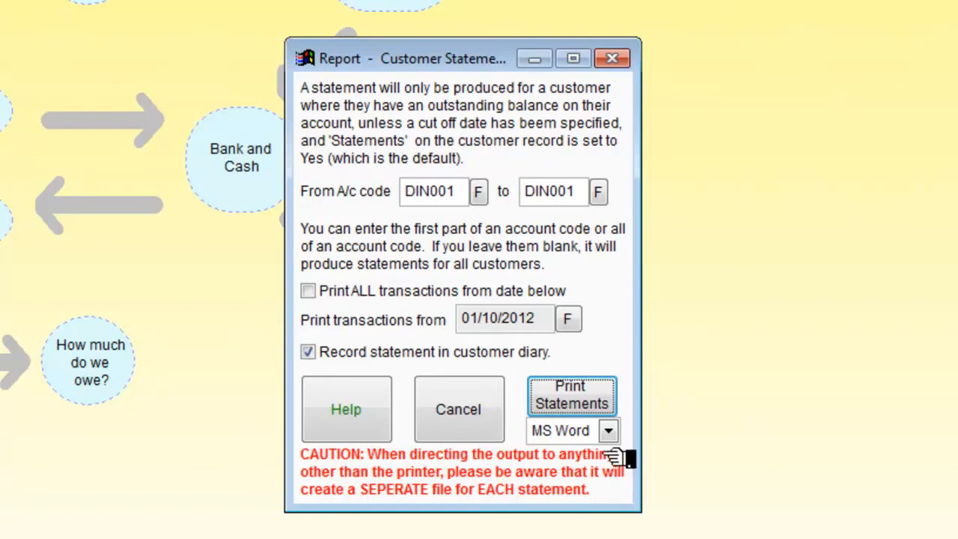
pyautogui.click(589, 394)
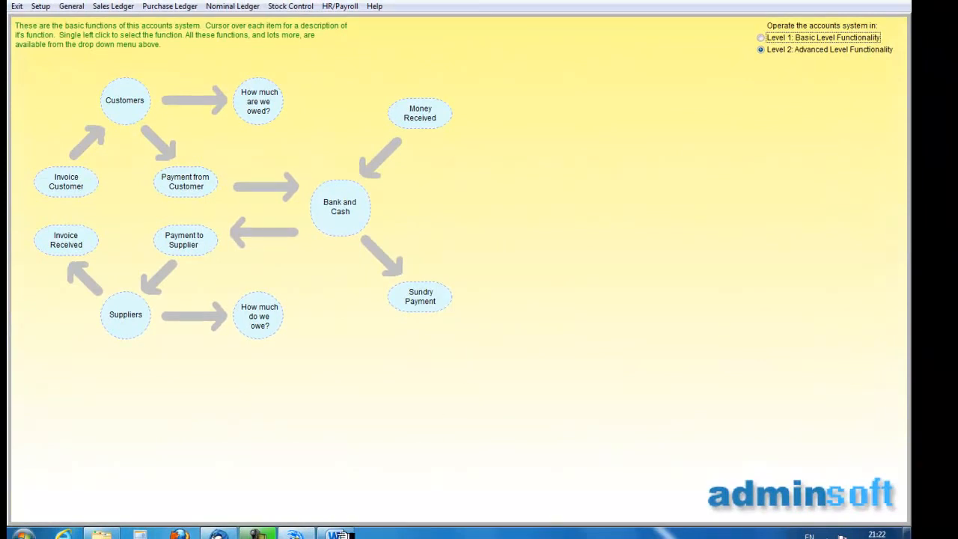
pyautogui.click(337, 535)
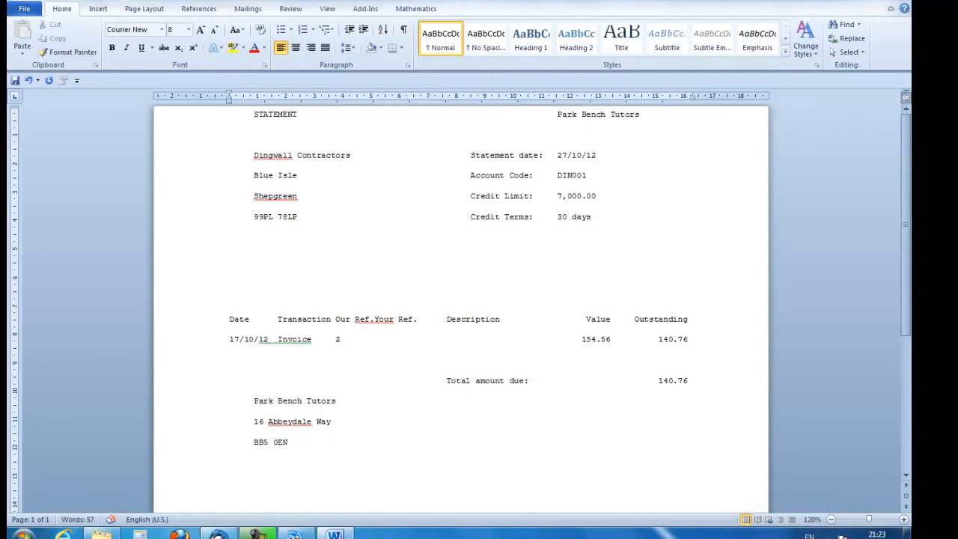
# Close the customer statement document without saving, then open the Stock Control General Stock Report in the accounts system.
pyautogui.click(890, 1)
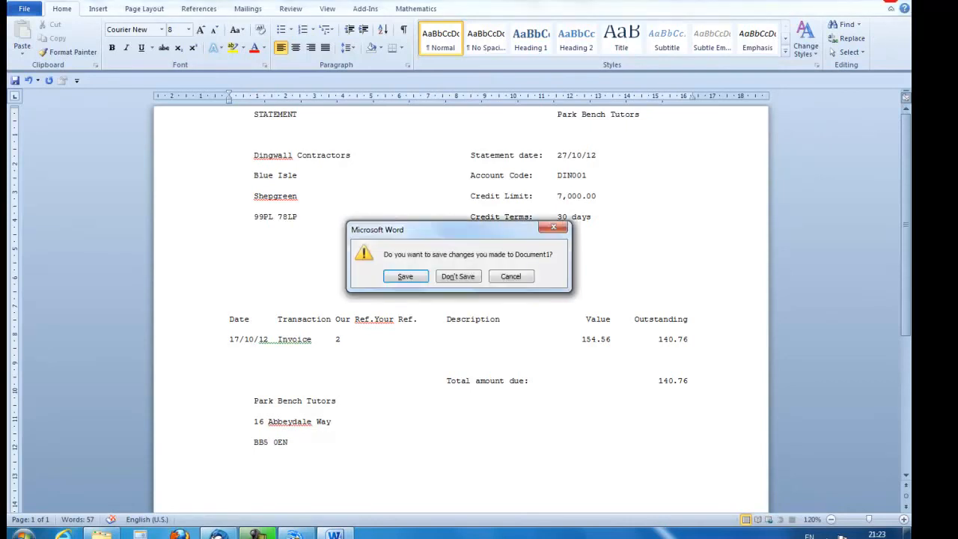
pyautogui.click(458, 276)
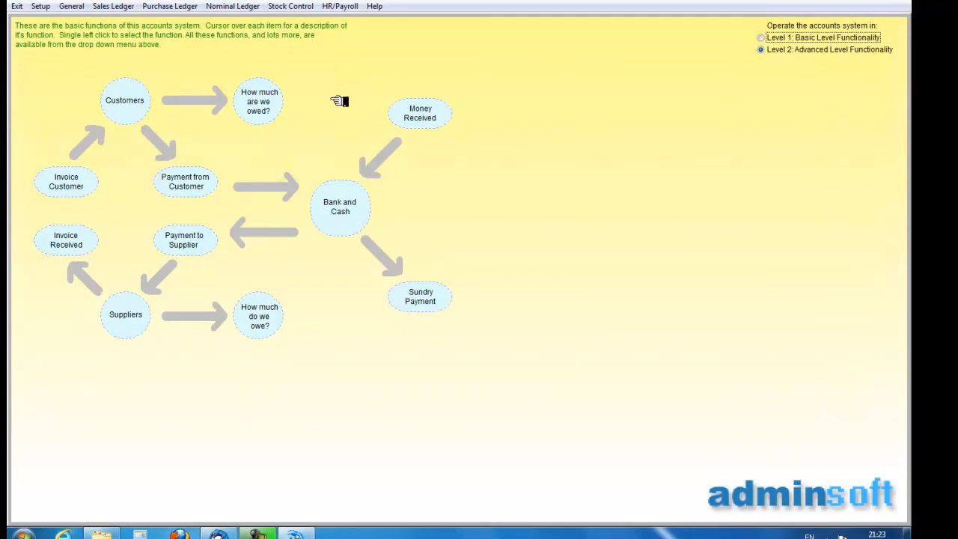
pyautogui.click(292, 6)
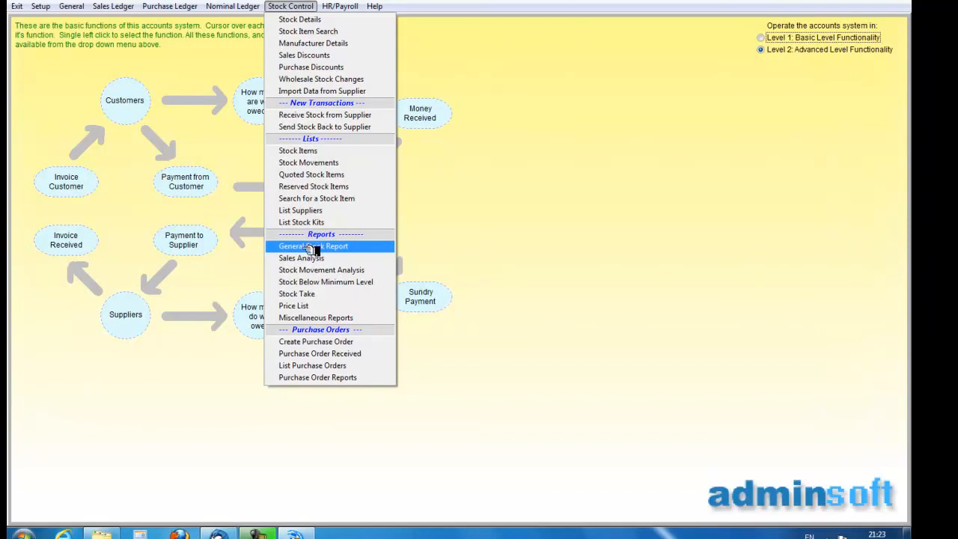
pyautogui.click(313, 247)
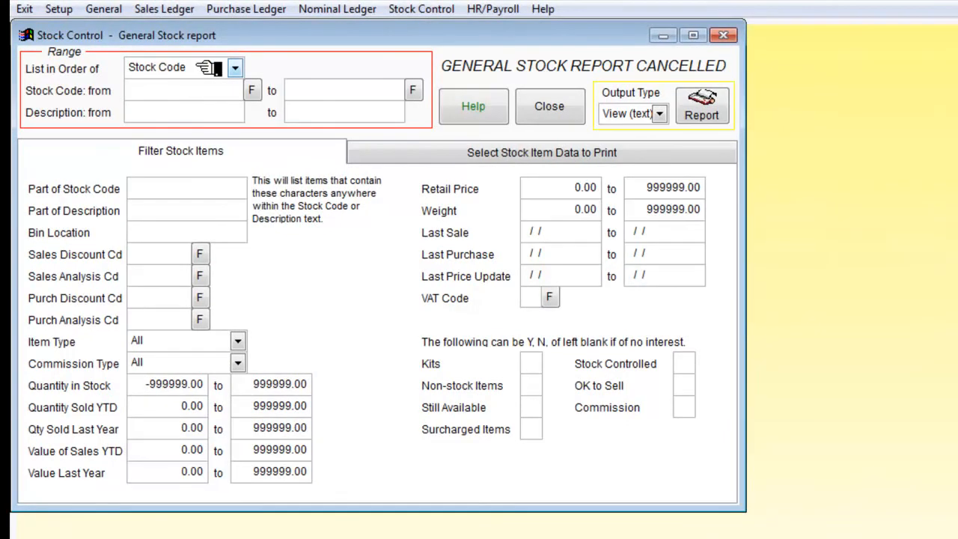
# Generate the General Stock Report in MS Word for all stock items and open the resulting document.
pyautogui.click(659, 113)
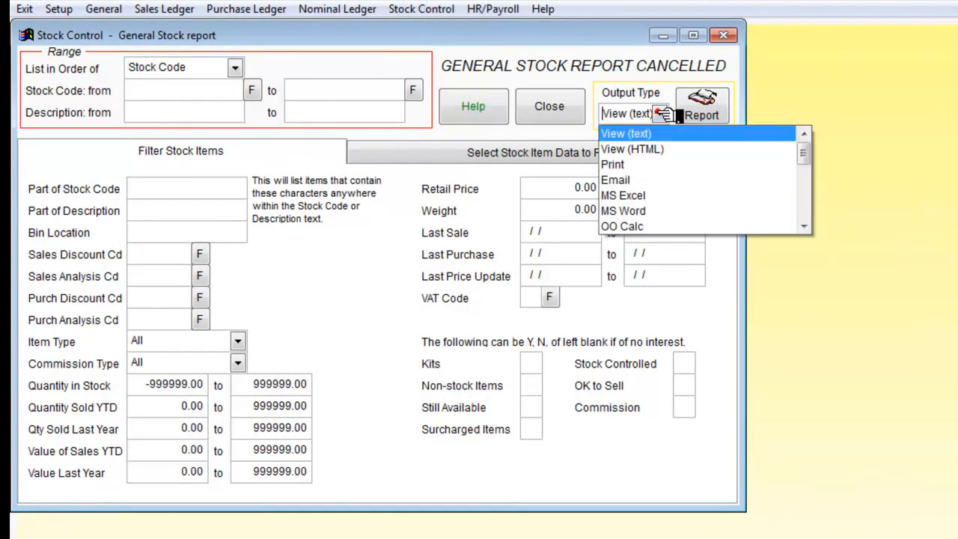
pyautogui.click(633, 212)
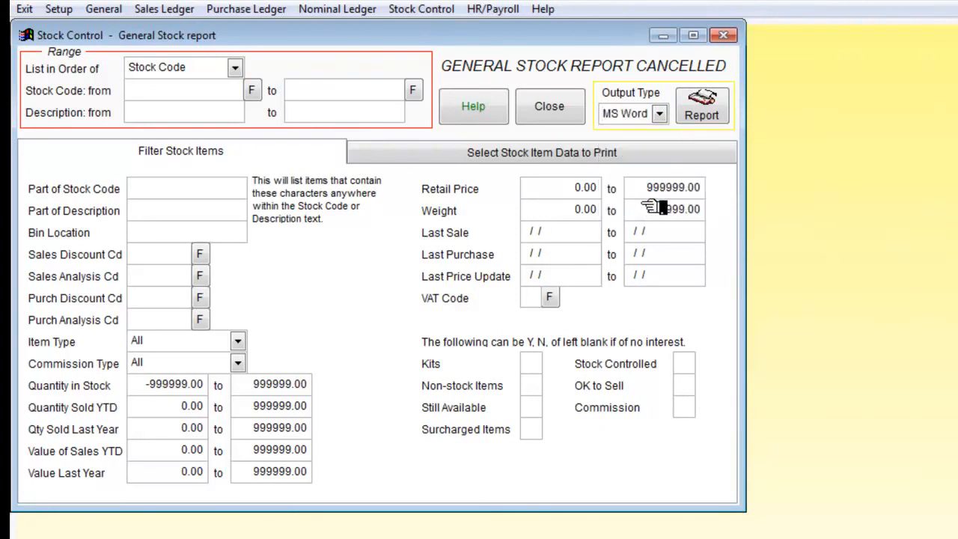
pyautogui.click(711, 112)
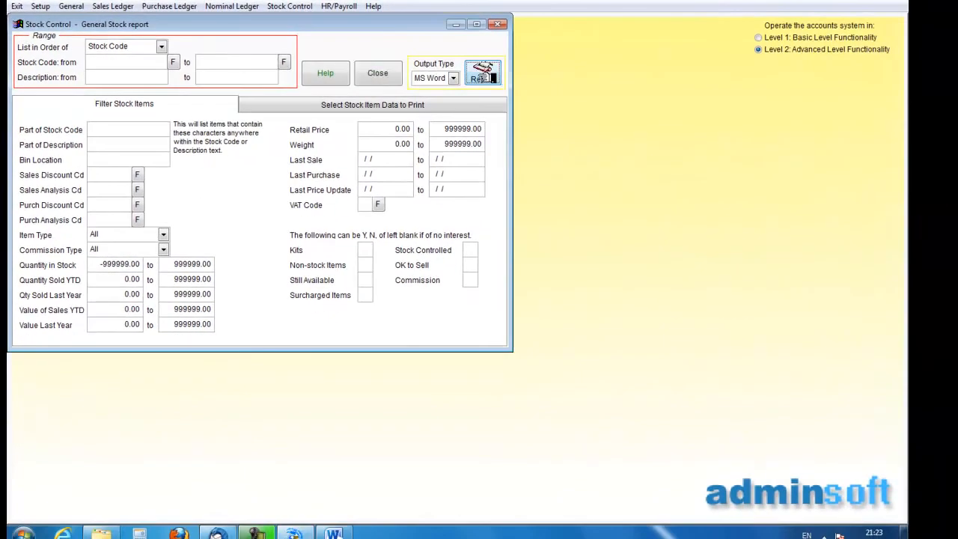
pyautogui.click(336, 533)
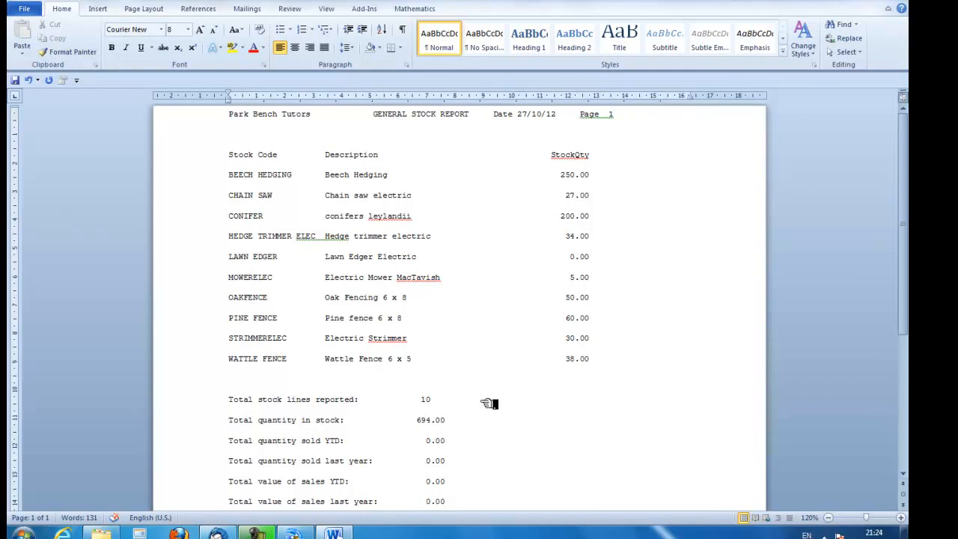
# Review the General Stock Report through to its totals and close the document without saving.
pyautogui.scroll(-3, 487, 404)
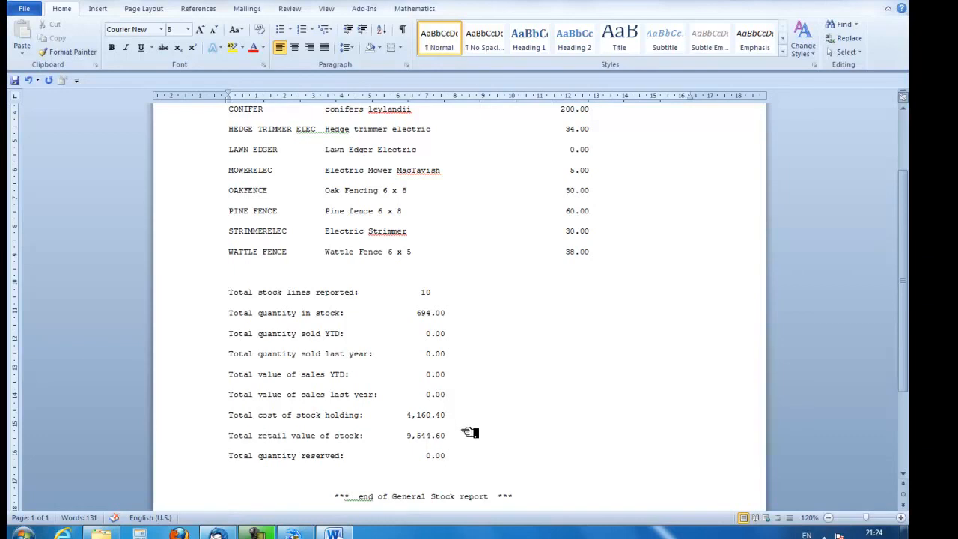
pyautogui.scroll(3, 470, 428)
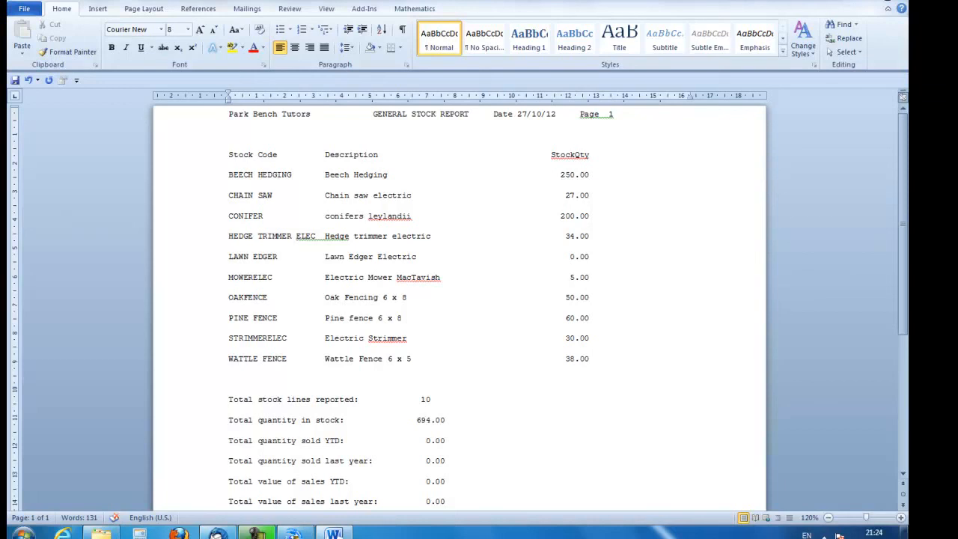
pyautogui.click(894, 1)
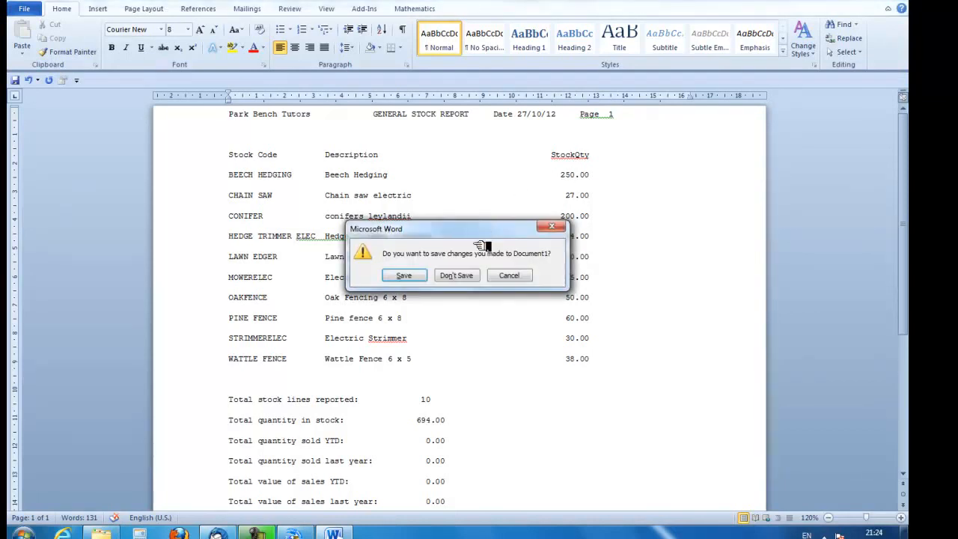
pyautogui.click(469, 275)
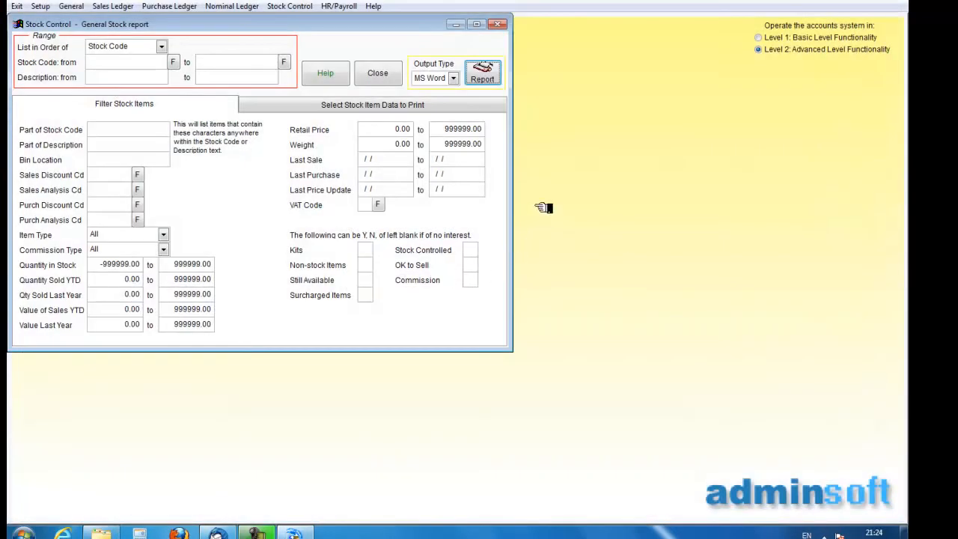